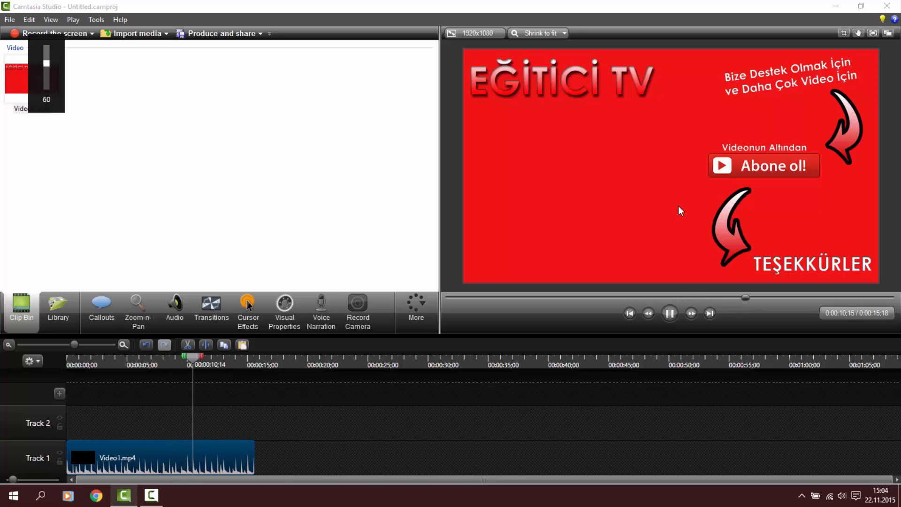
Pause playback, return the playhead to the start of the timeline, and display the audio editing options for Video1.mp4.
click(668, 319)
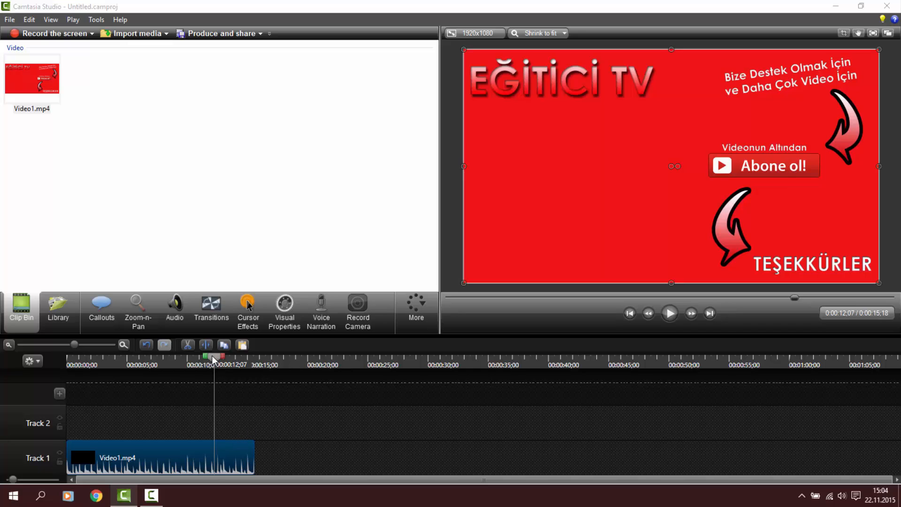
drag(211, 356, 61, 371)
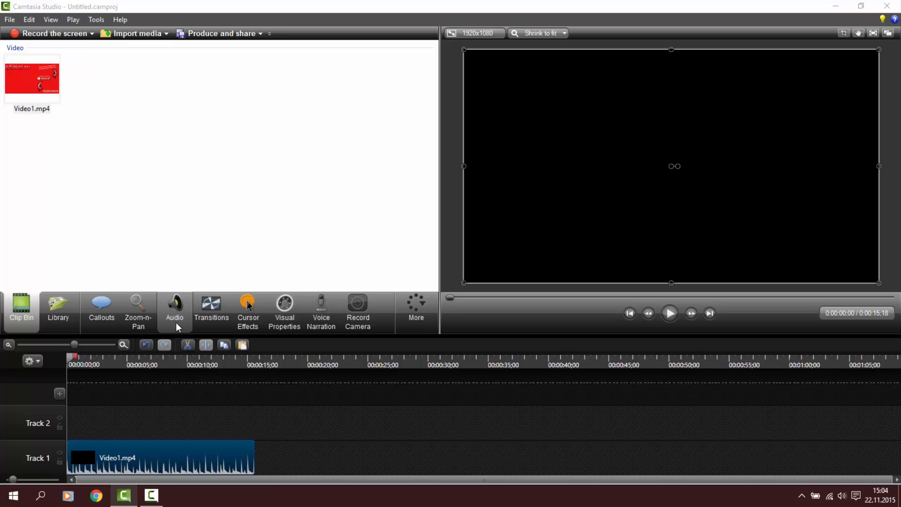
click(176, 305)
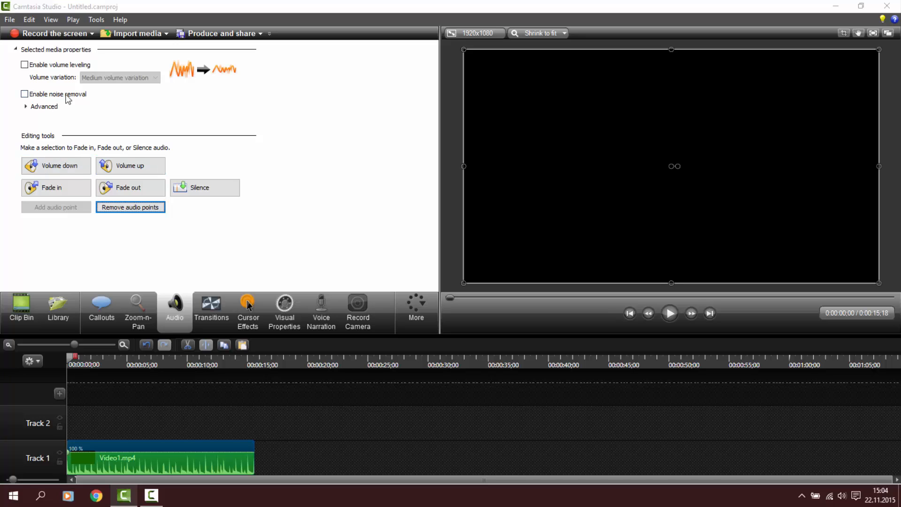
Lower the volume of Video1.mp4 in several increments and play part of the clip to hear it.
click(73, 170)
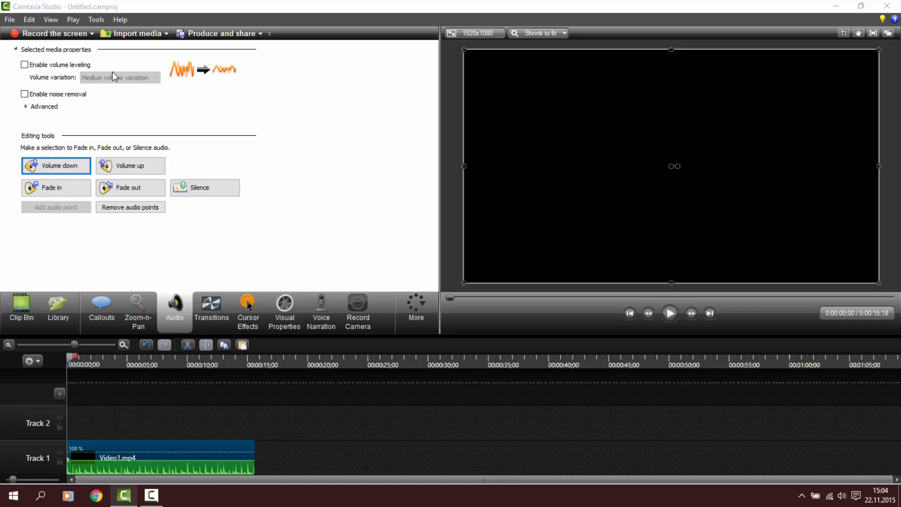
click(64, 171)
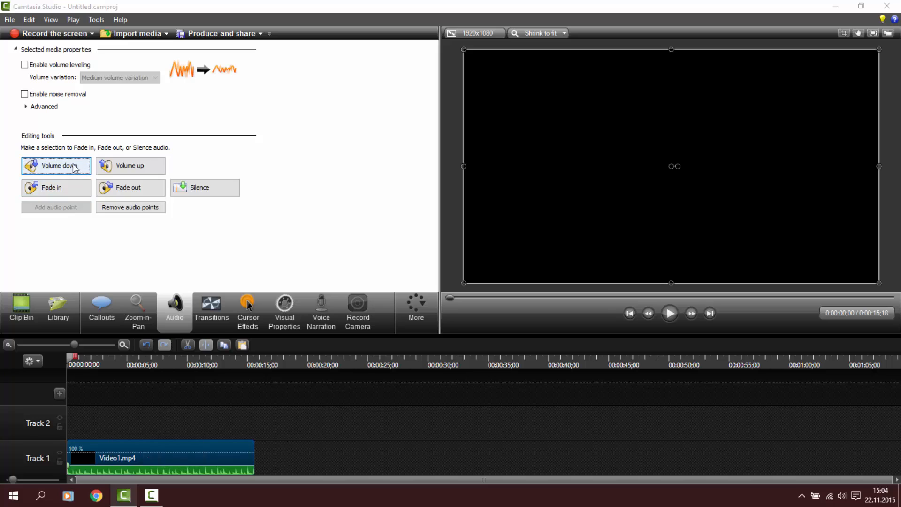
click(73, 164)
click(72, 163)
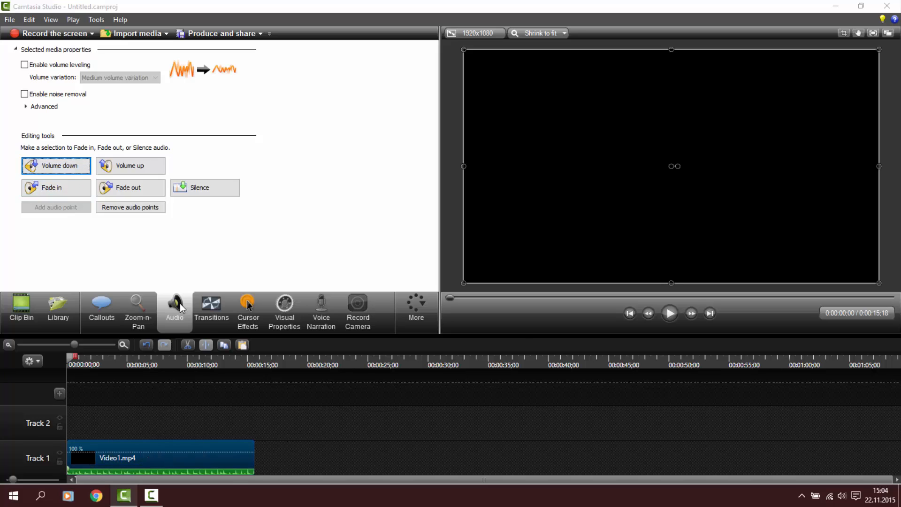
click(668, 315)
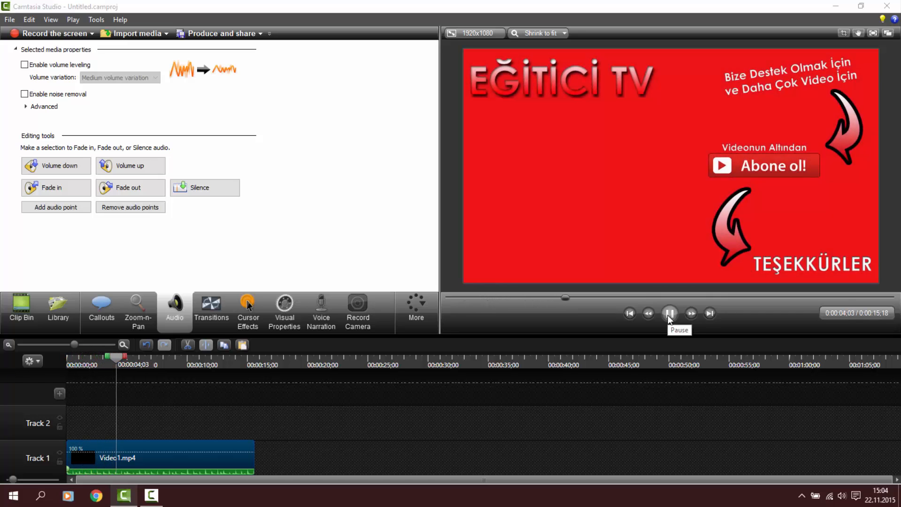
click(668, 314)
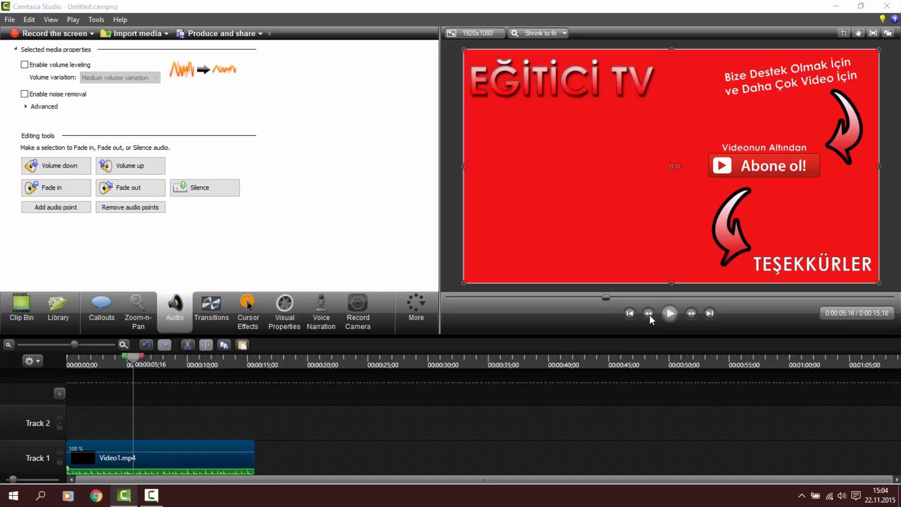
Raise the volume of Video1.mp4 in repeated increments to well above its original level.
click(140, 169)
click(140, 169)
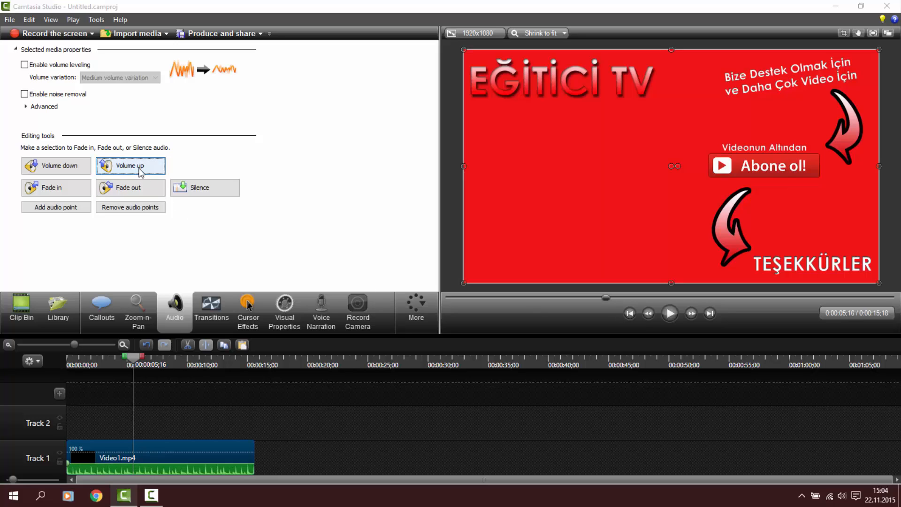
click(140, 169)
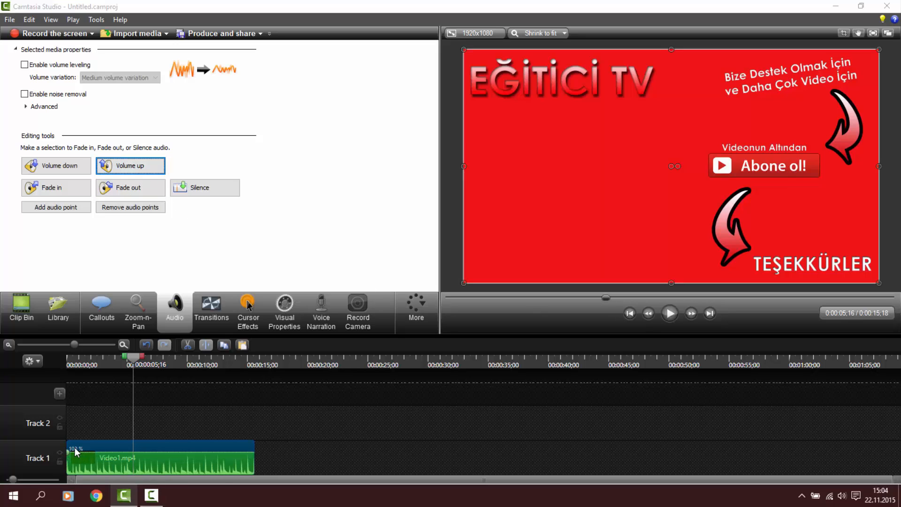
click(130, 168)
click(129, 168)
click(130, 168)
click(129, 168)
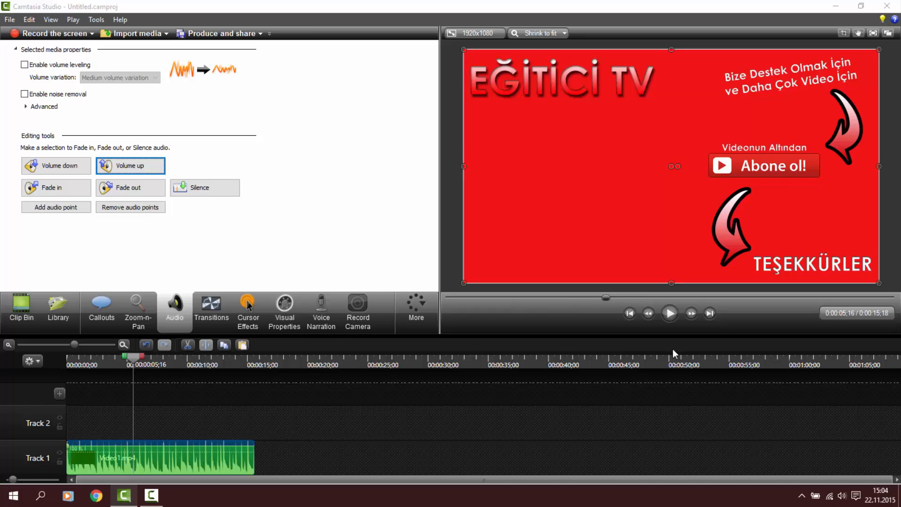
Preview the amplified audio briefly and remove all audio points from Video1.mp4 to reset its volume.
click(668, 314)
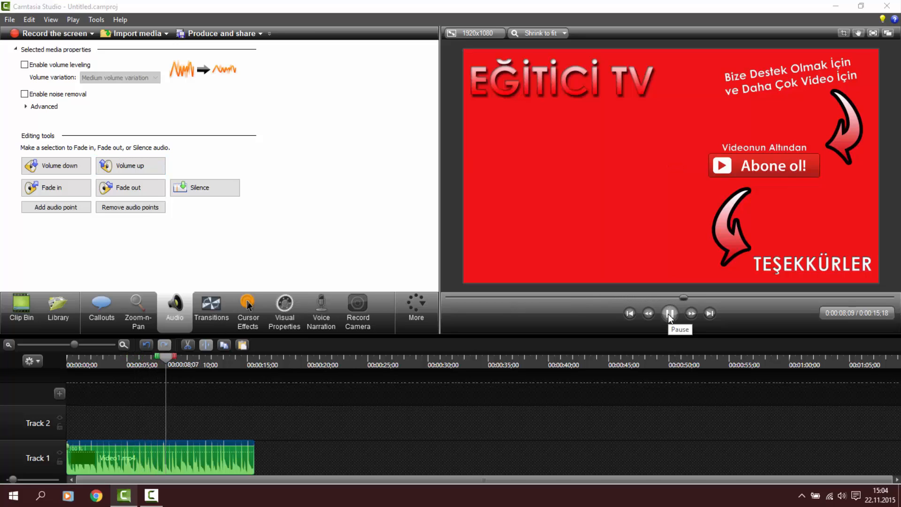
click(669, 313)
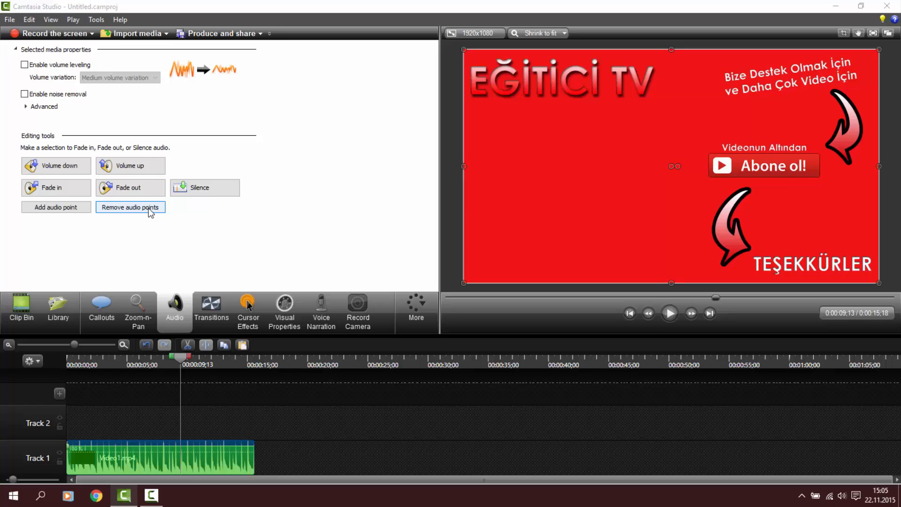
click(129, 207)
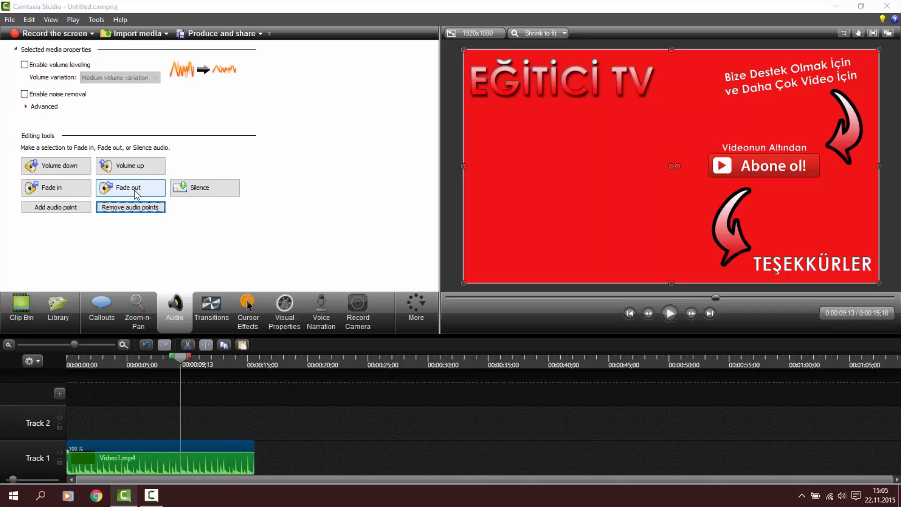
Add a fade-in and a fade-out to the audio of Video1.mp4 and shorten both fades.
click(66, 193)
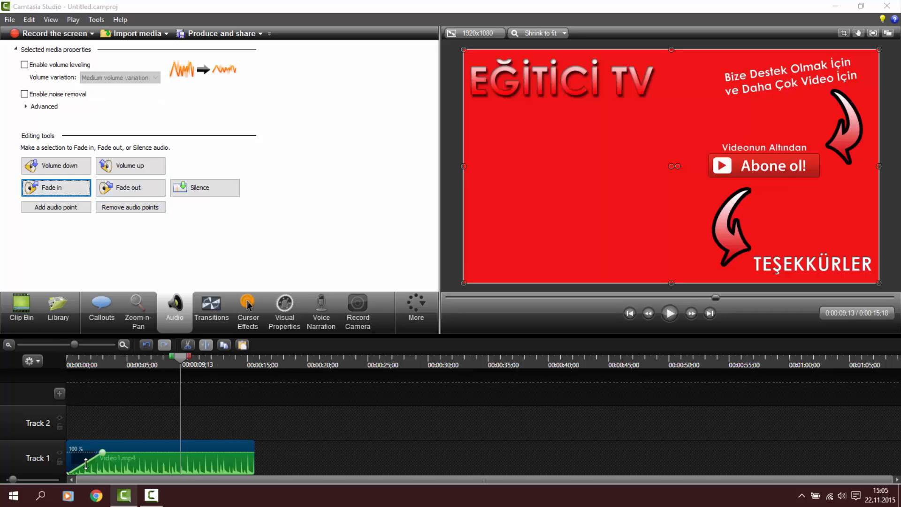
click(122, 195)
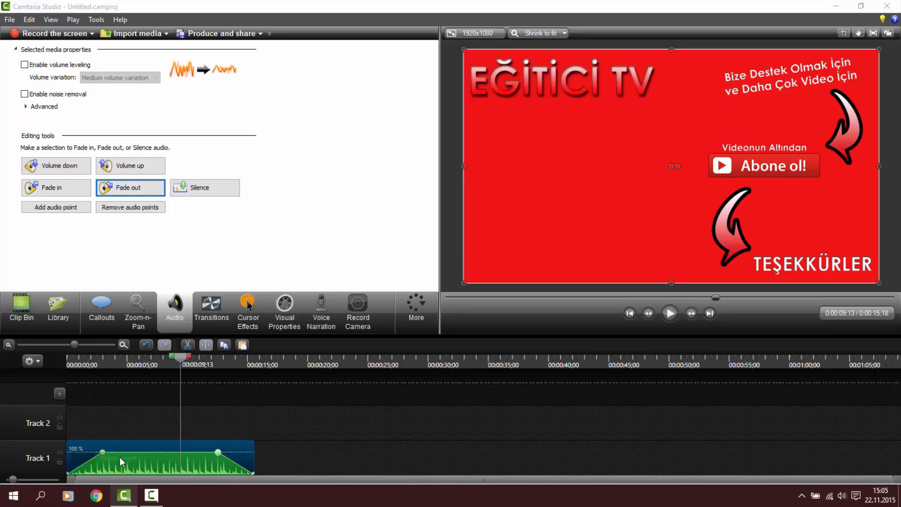
drag(101, 453, 87, 452)
drag(218, 453, 229, 453)
Preview the fade-in from the start of the clip and remove both fades by clearing all audio points.
drag(181, 358, 7, 382)
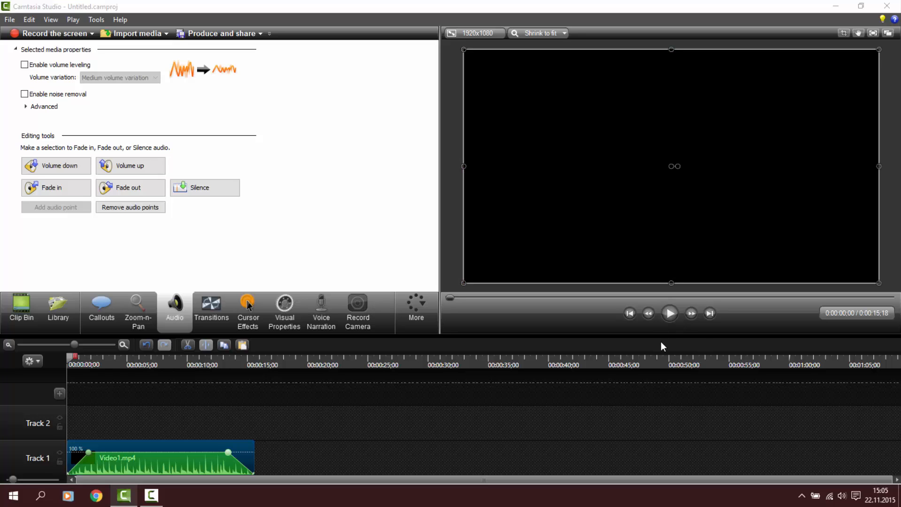
click(668, 319)
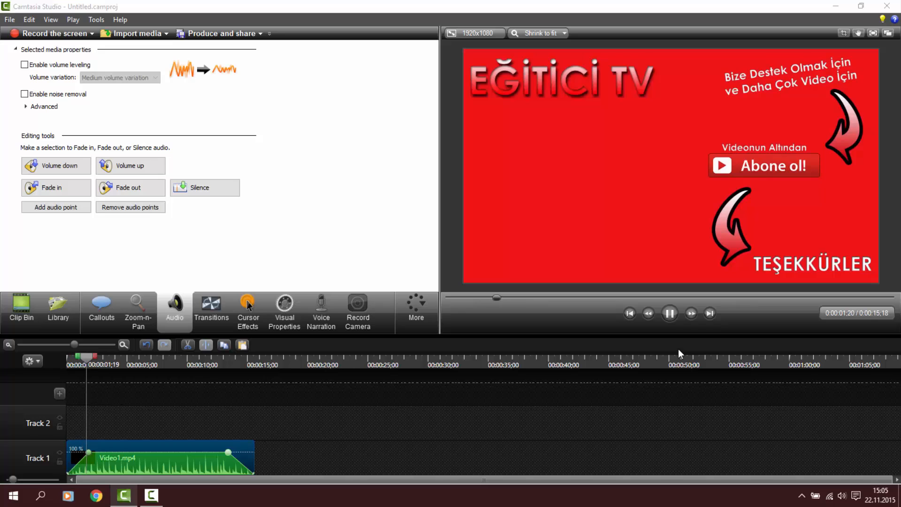
click(671, 312)
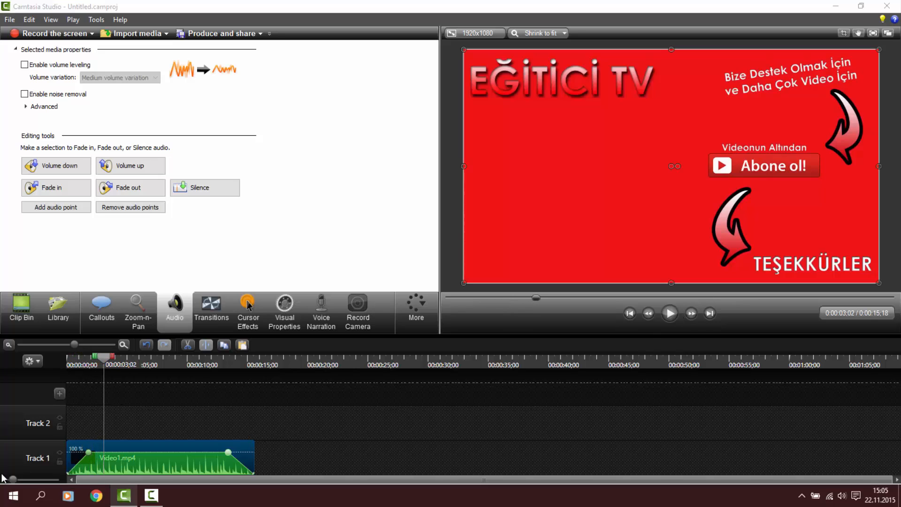
drag(104, 360, 53, 366)
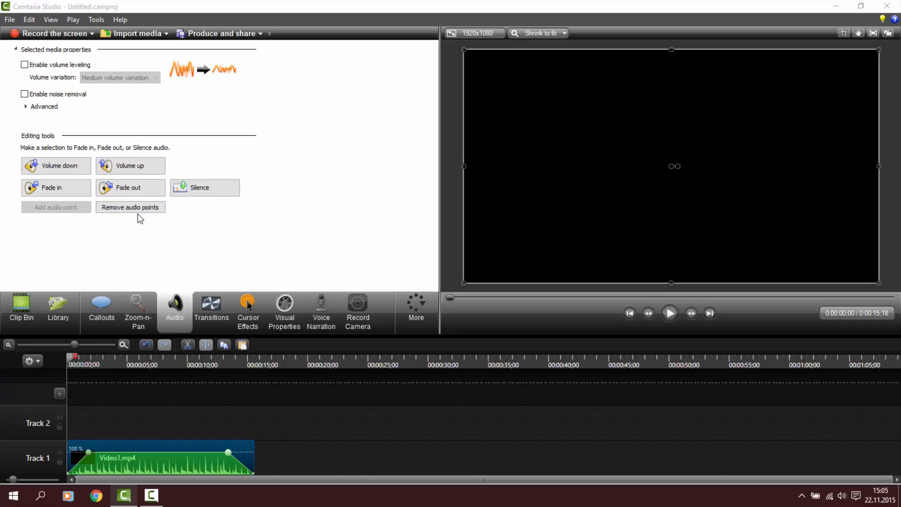
click(145, 211)
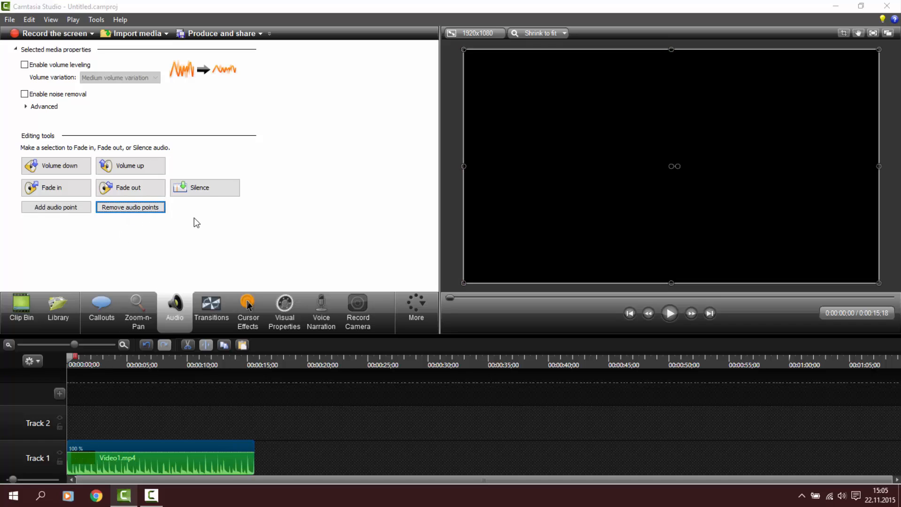
Silence the audio of the whole Video1.mp4 clip and restore it by removing all audio points.
click(202, 189)
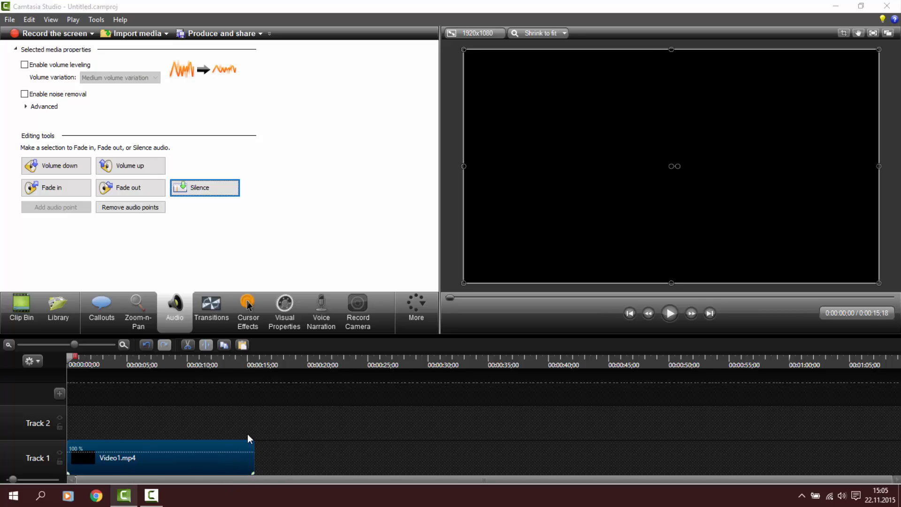
click(140, 208)
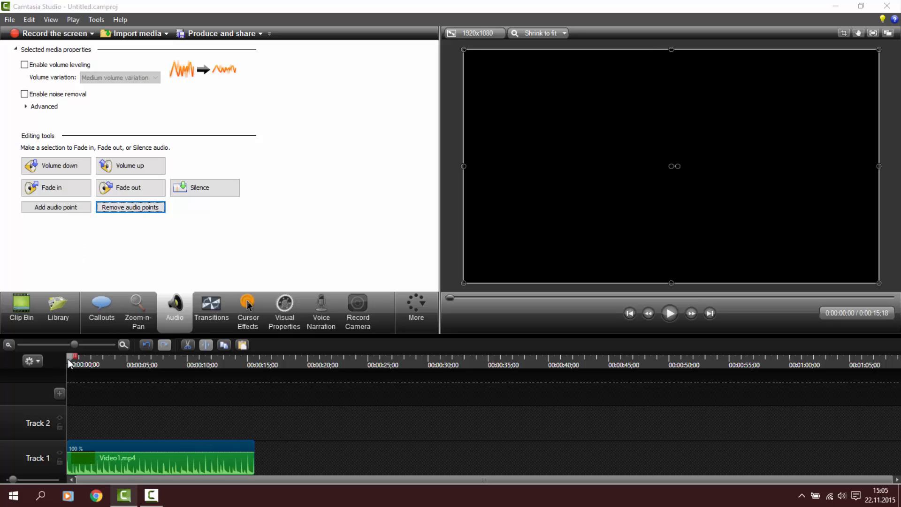
Add an audio point to Video1.mp4 at about 0:00:01;26, keeping the volume line at 100%.
drag(70, 364, 89, 361)
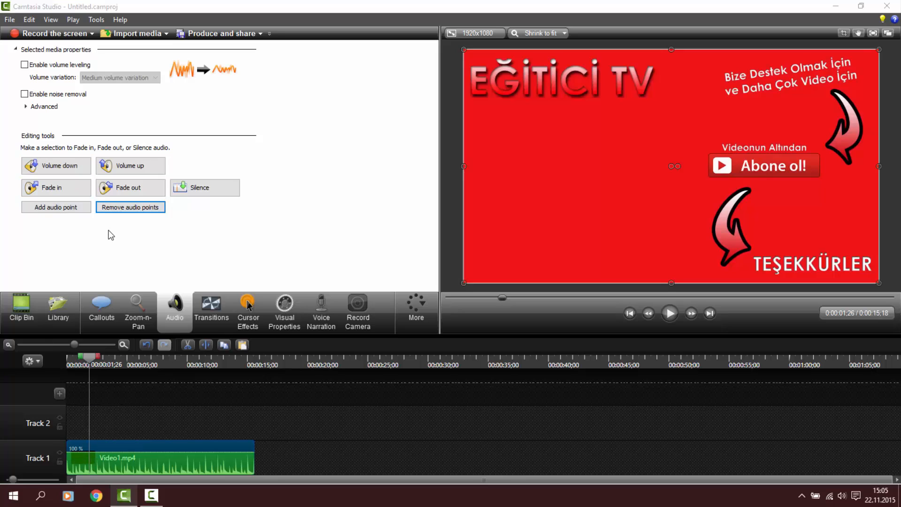
click(55, 207)
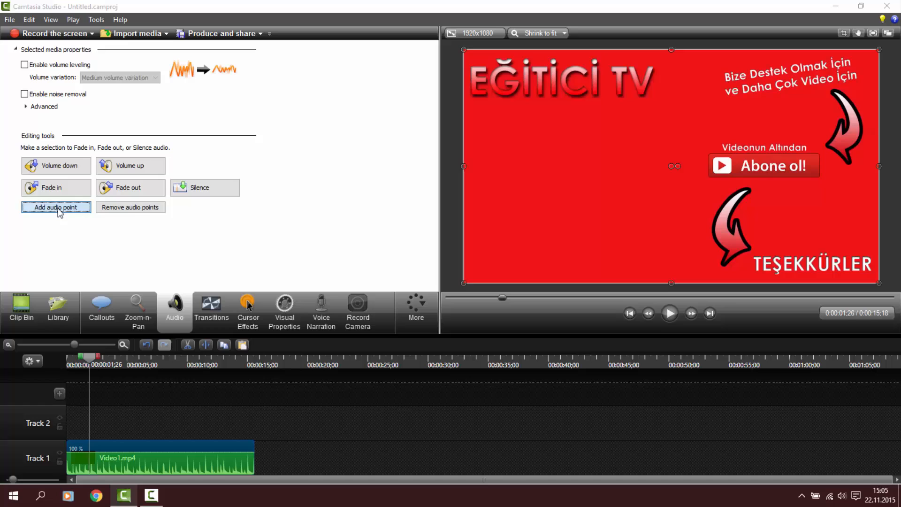
click(89, 453)
click(92, 465)
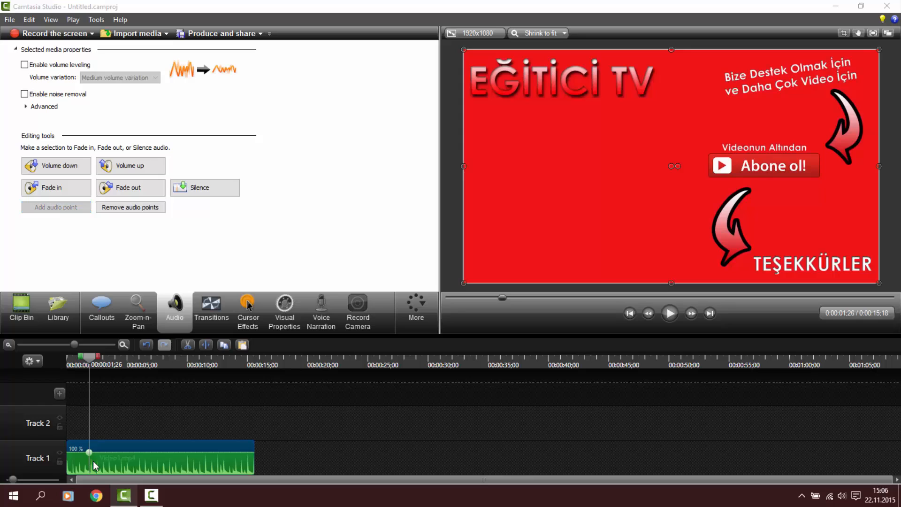
click(89, 453)
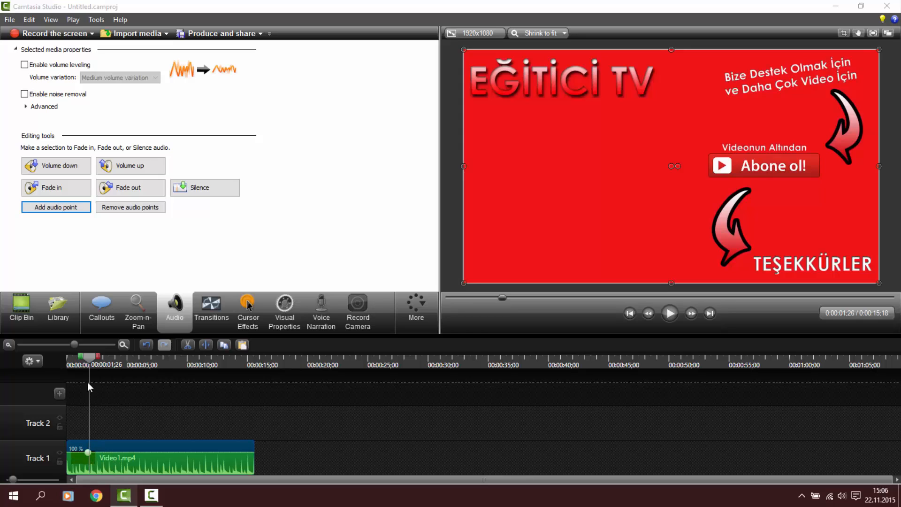
Create a volume dip with an audio point lowered near silence at 0:00:03;04 and another raised to 100% at 0:00:04;06.
drag(89, 364, 104, 365)
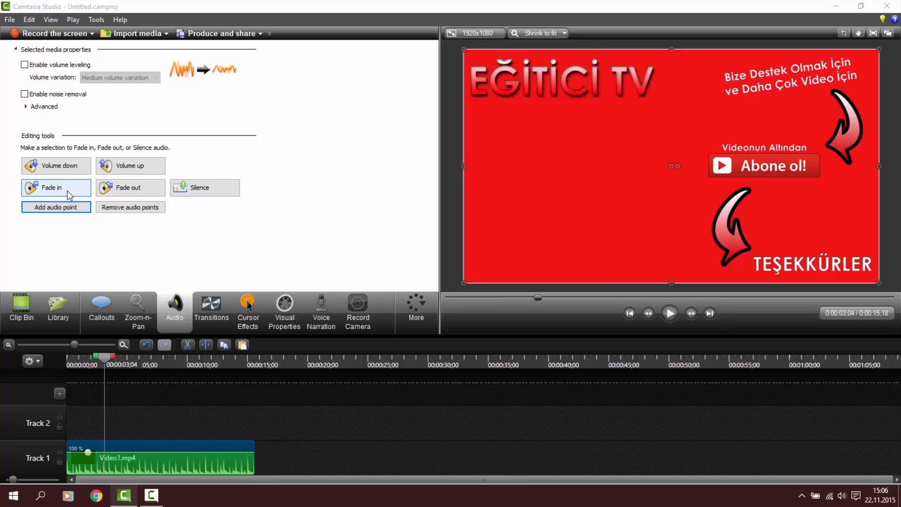
drag(104, 458, 101, 469)
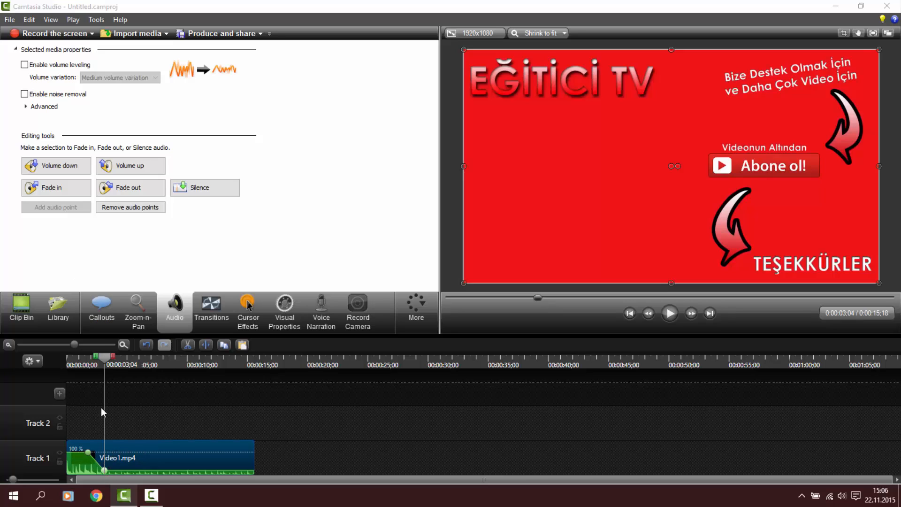
drag(105, 365, 118, 365)
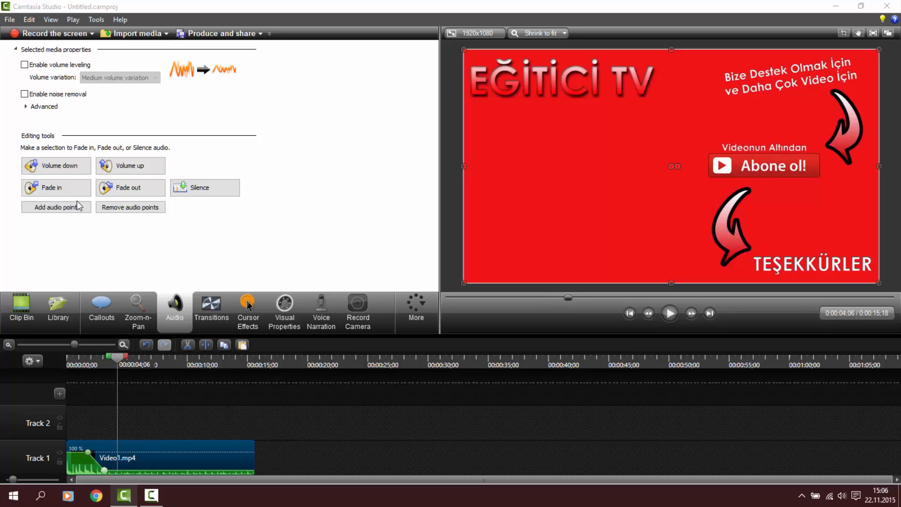
click(69, 211)
drag(118, 470, 123, 451)
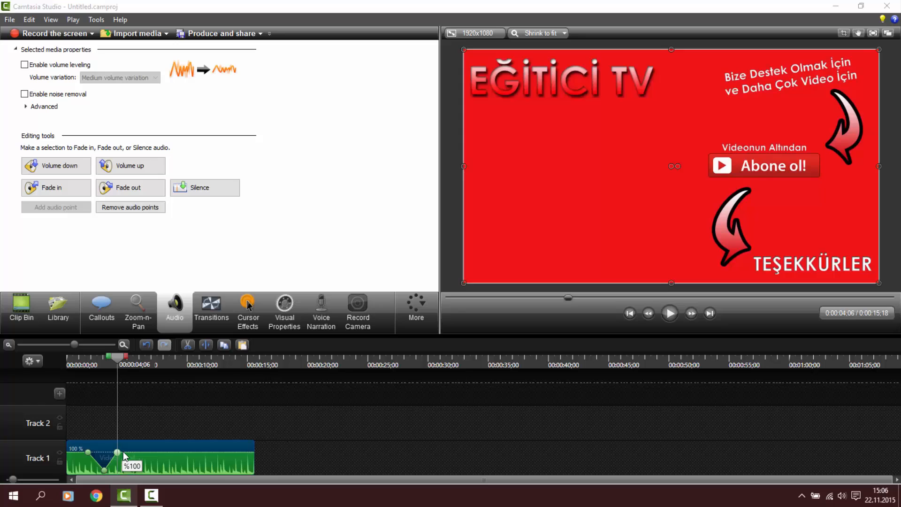
Add an audio point at about 0:00:05;28 and lower it to roughly half the clip's volume.
drag(115, 361, 138, 361)
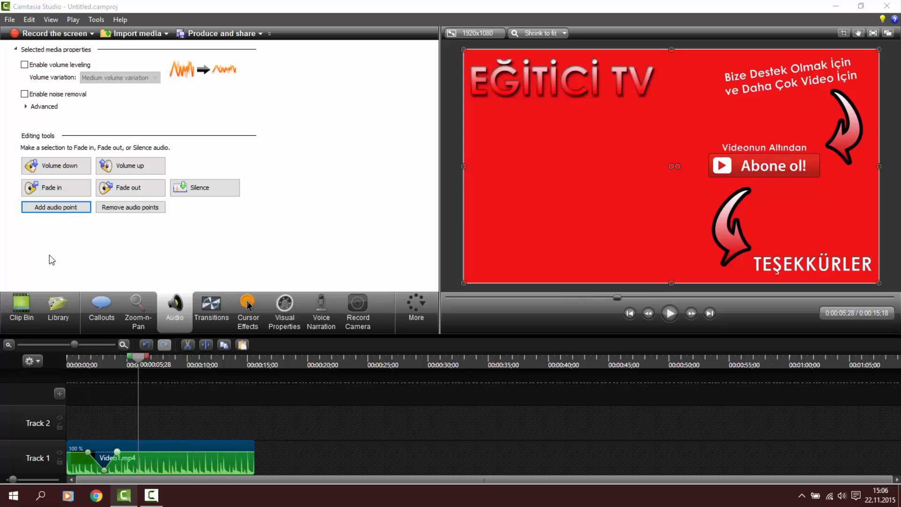
click(53, 211)
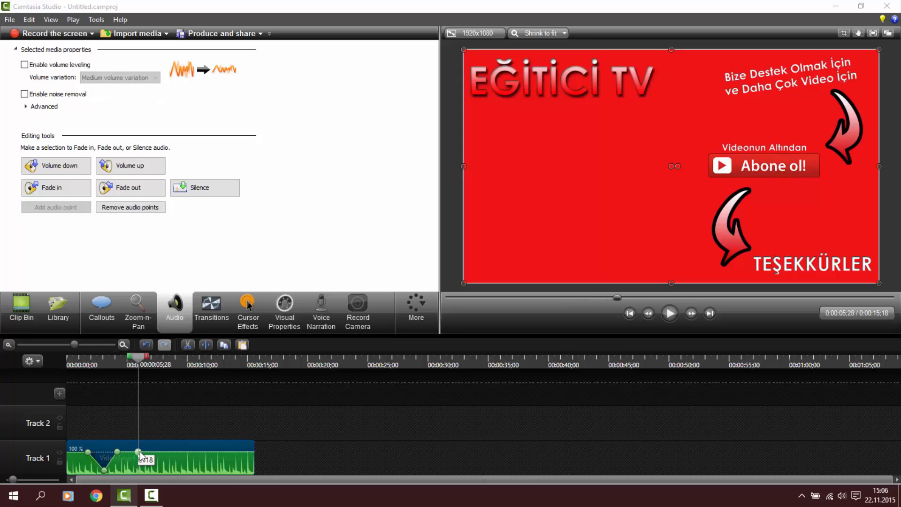
mouse_move(142, 462)
mouse_down()
mouse_move(148, 481)
mouse_move(144, 464)
mouse_up()
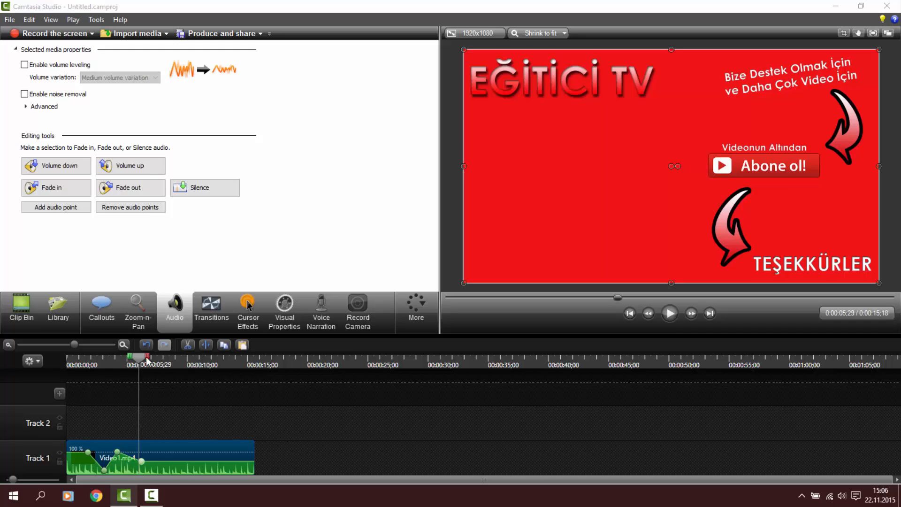
Add an audio point to Video1.mp4 at about 0:00:08;07 and raise it to 500% volume.
drag(147, 361, 174, 361)
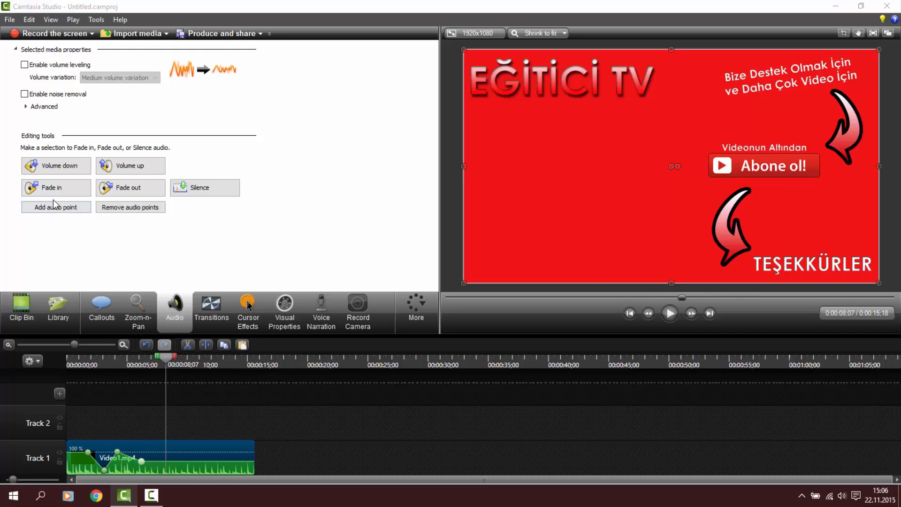
click(53, 206)
drag(166, 459, 164, 430)
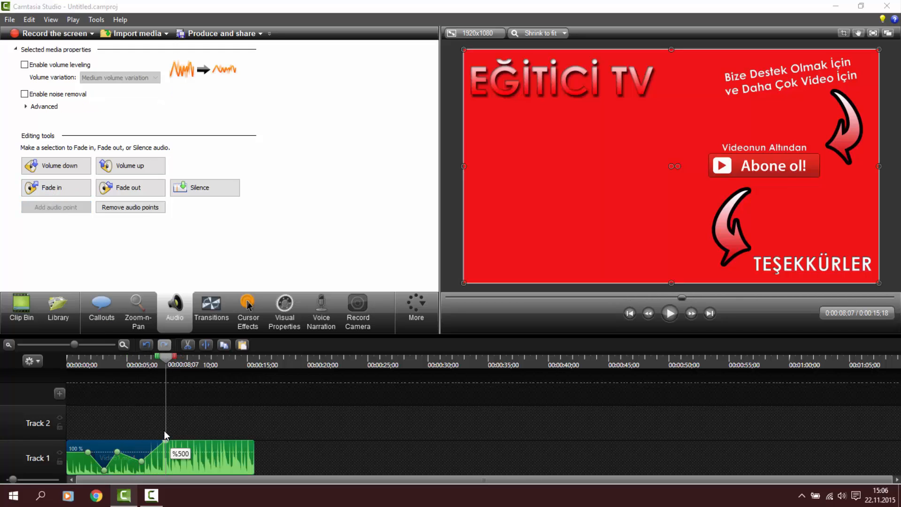
Add an audio point at about 0:00:11;05 and lower it well below the clip's 100% volume line.
drag(170, 364, 203, 366)
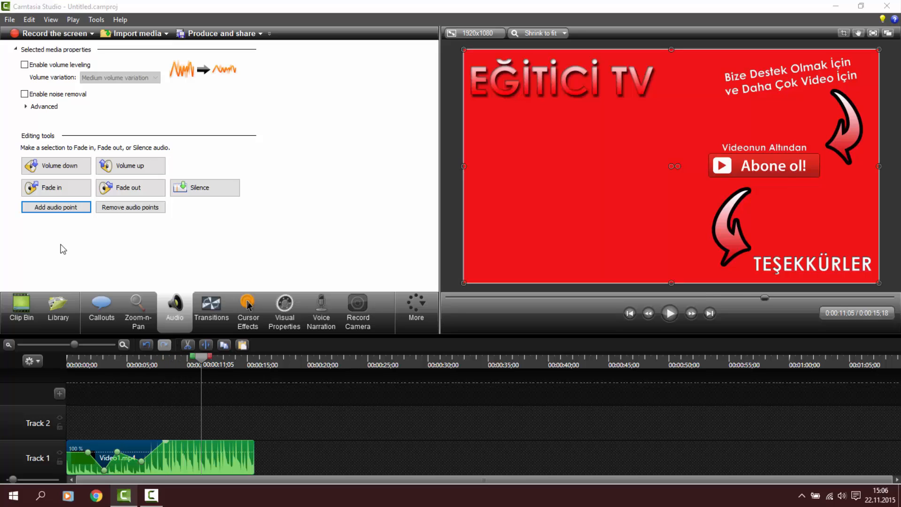
click(53, 208)
drag(200, 442, 202, 466)
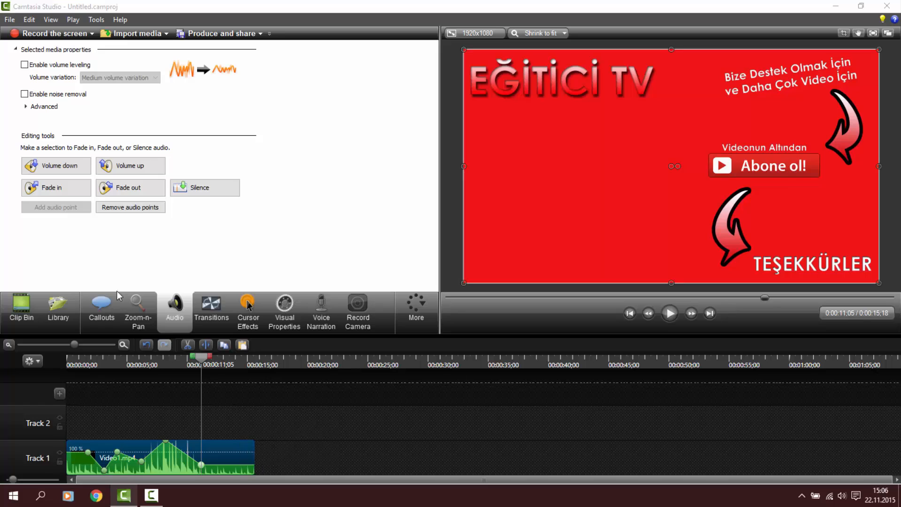
Add an audio point at about 0:00:12;14 and raise it back to the 100% volume line.
drag(203, 361, 217, 360)
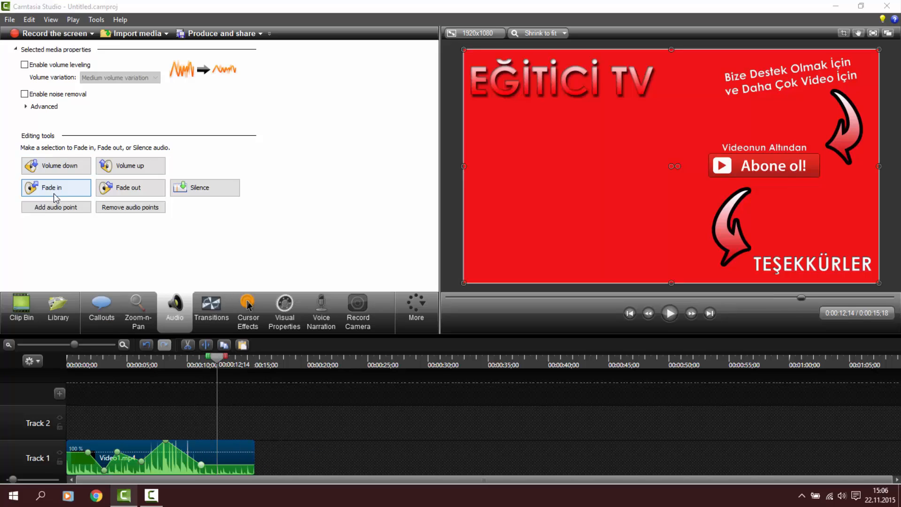
click(53, 207)
drag(218, 466, 220, 451)
Play Video1.mp4 from the beginning to listen to the shaped volume, stopping at about 0:00:13;12.
drag(213, 366, 33, 390)
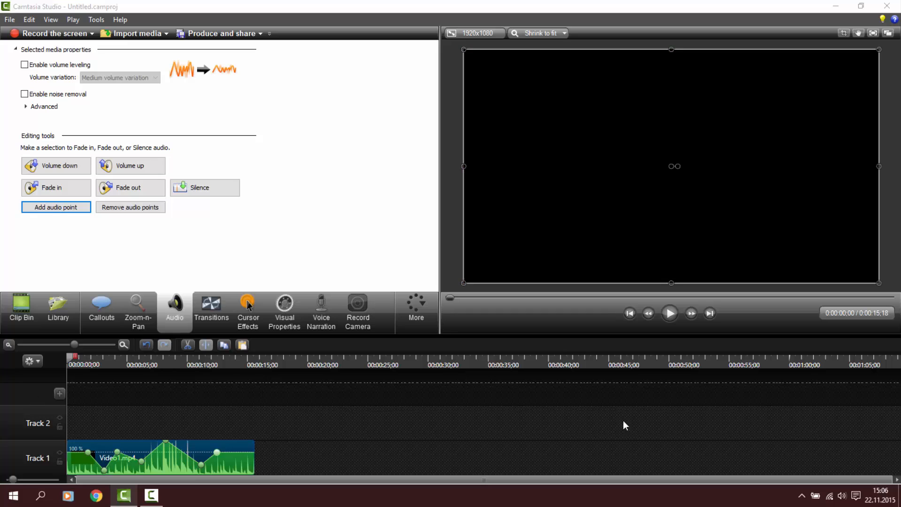
click(668, 317)
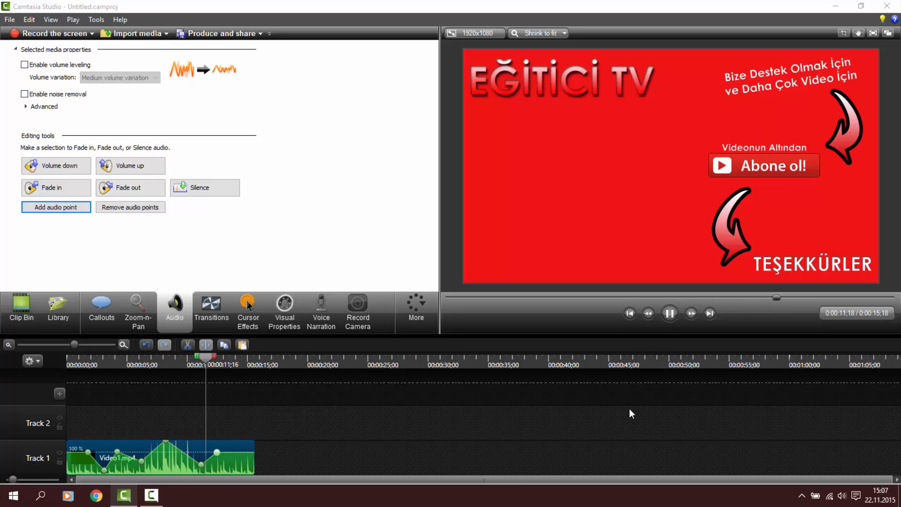
click(674, 317)
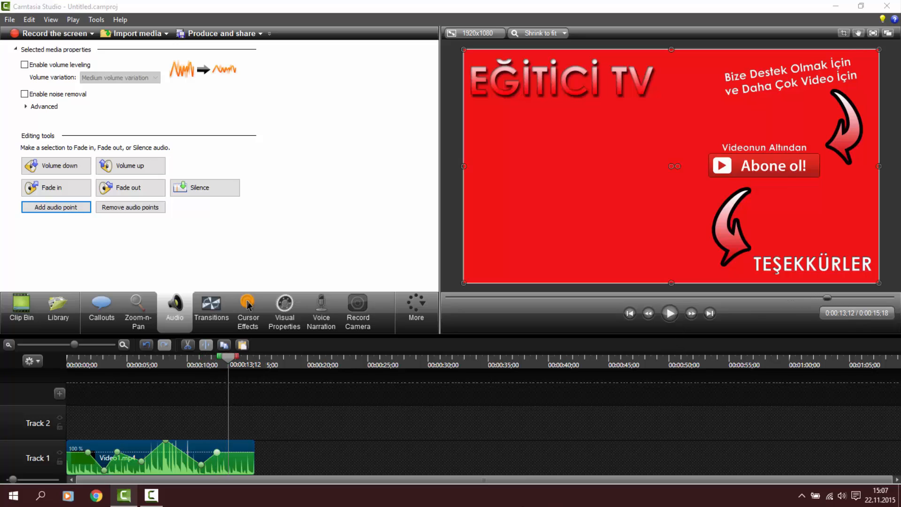